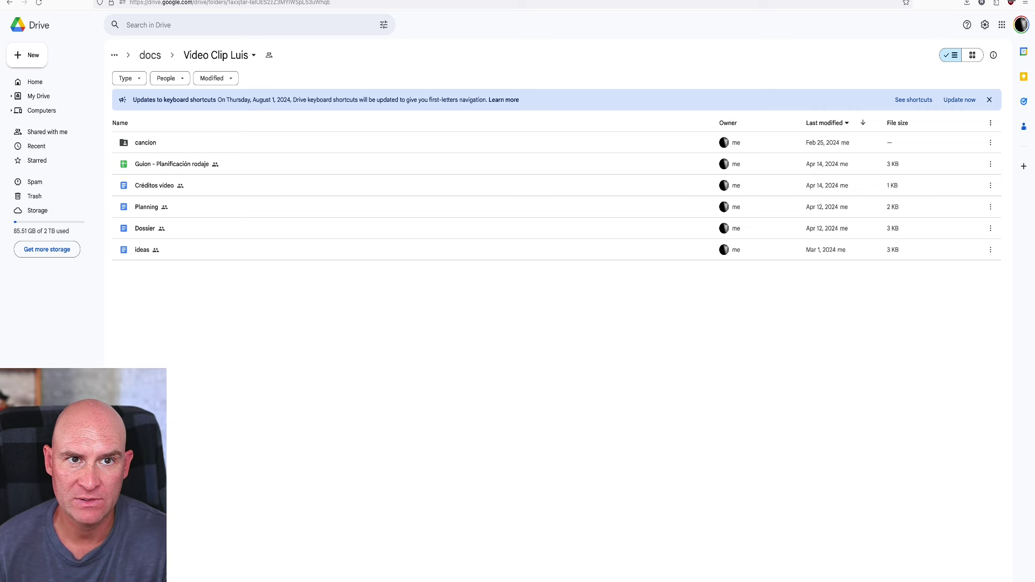
Open the ideas document from the video clip folder, read its notes, and return to the folder
double_click(319, 254)
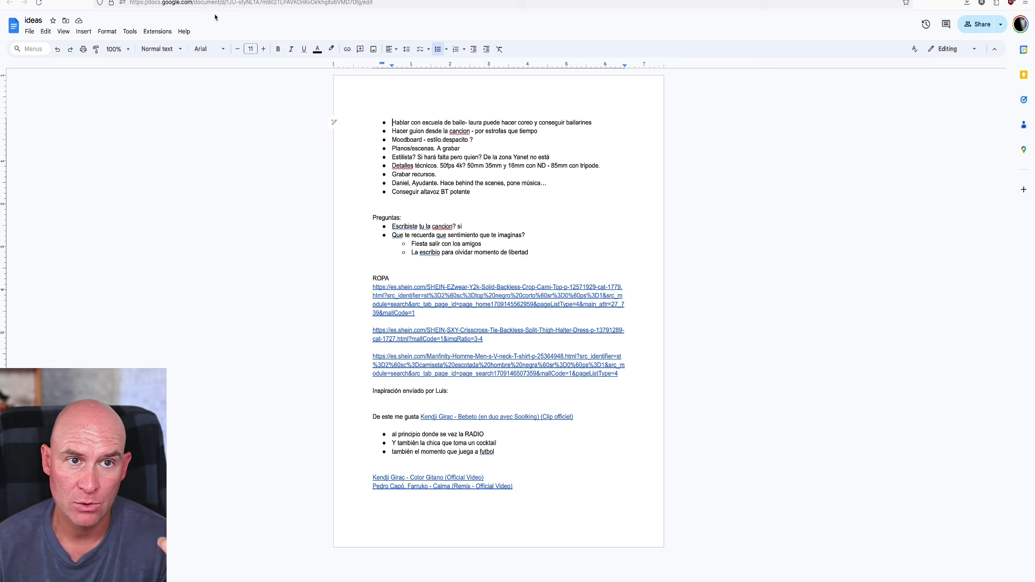
key(super+w)
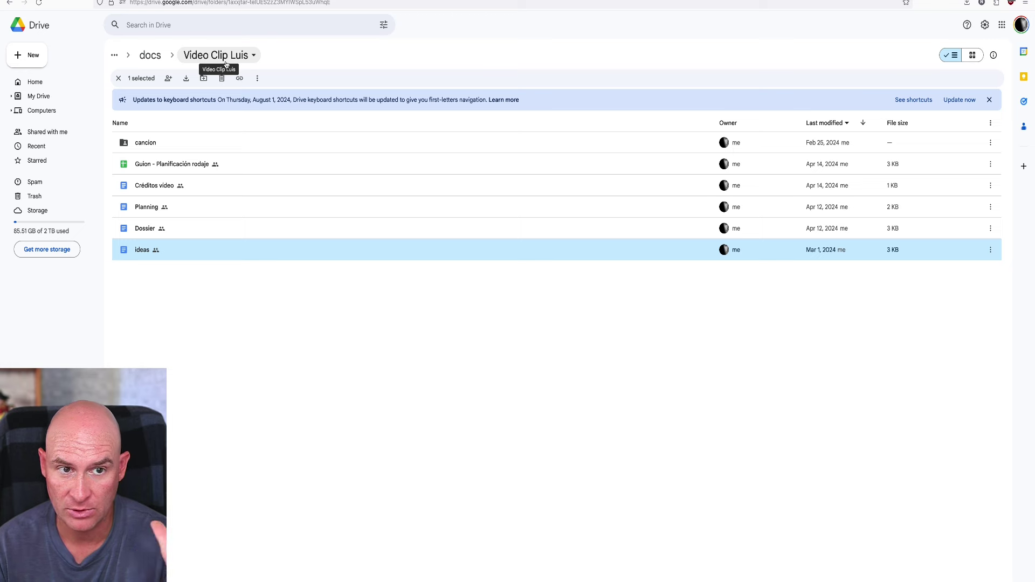
click(200, 303)
Open the Dossier document and review its first page, from the artist and song sections to Lugar, Día y hora and Equipo
double_click(144, 229)
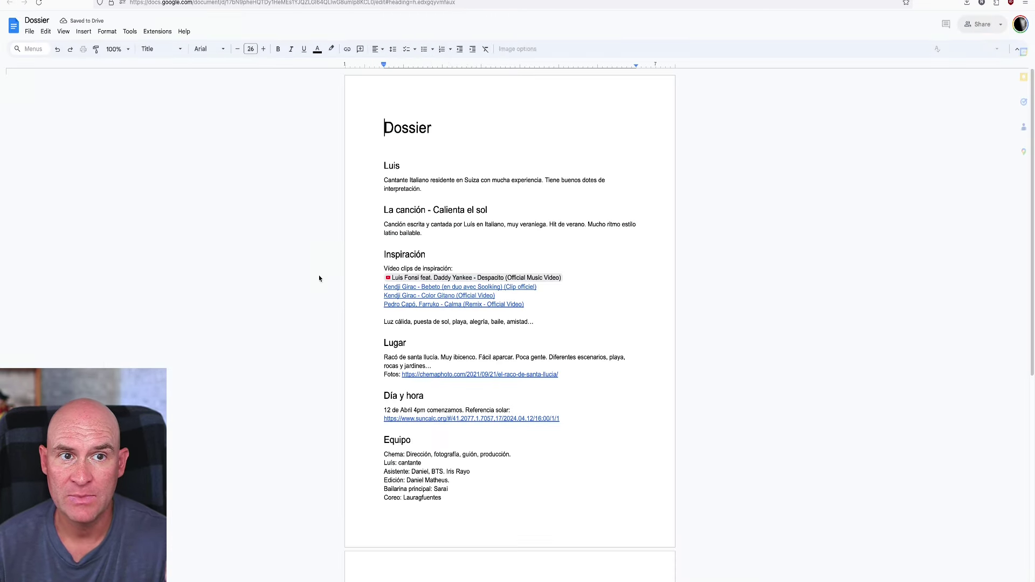
scroll(469, 265, down, 3)
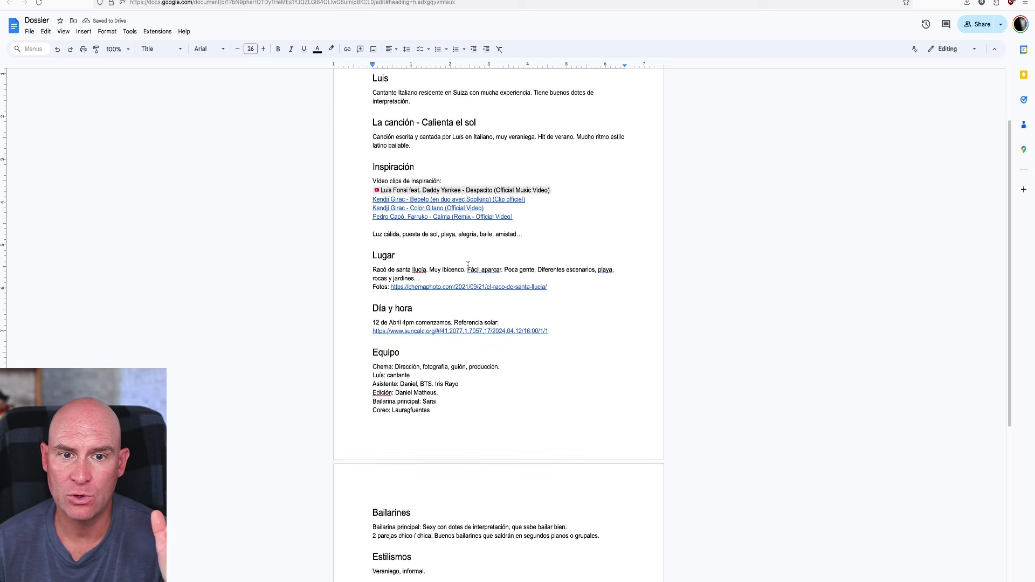
scroll(467, 265, up, 3)
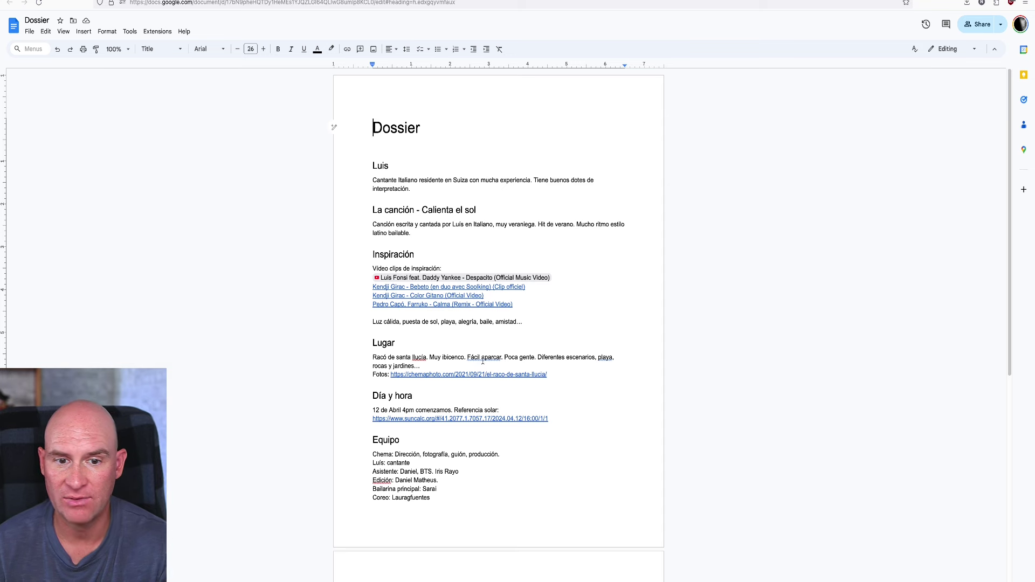
scroll(482, 362, down, 3)
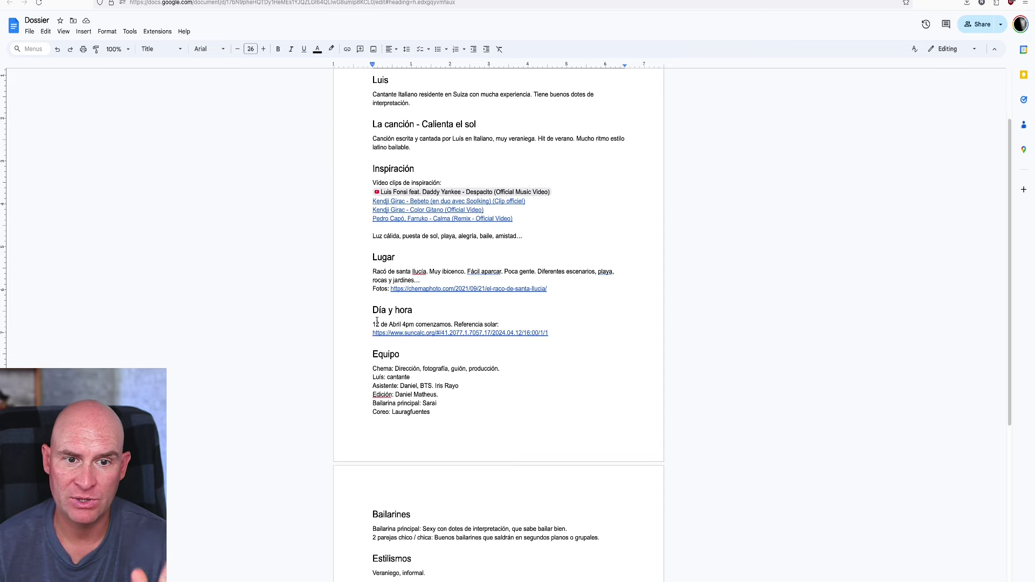
click(373, 324)
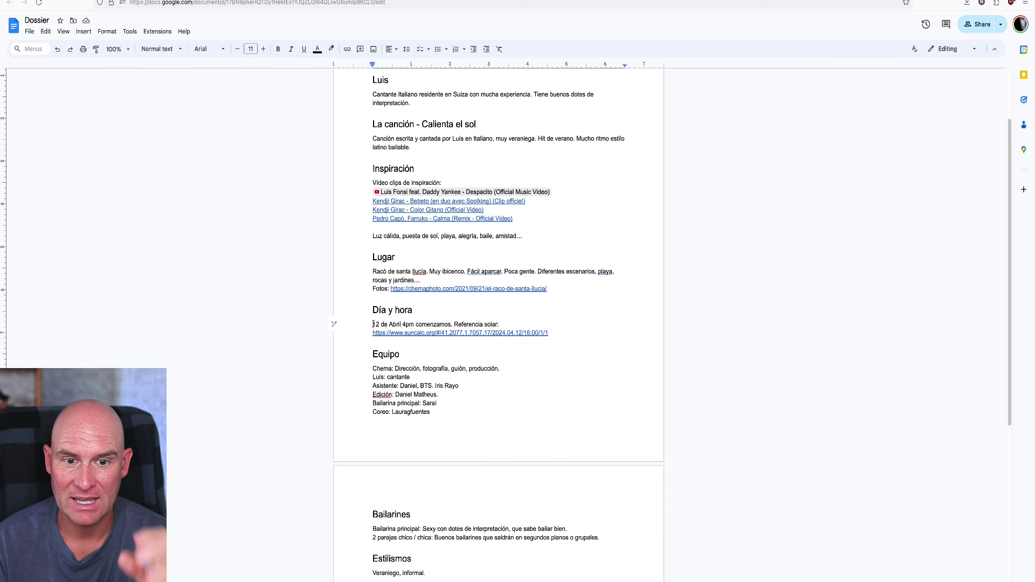
scroll(387, 336, down, 1)
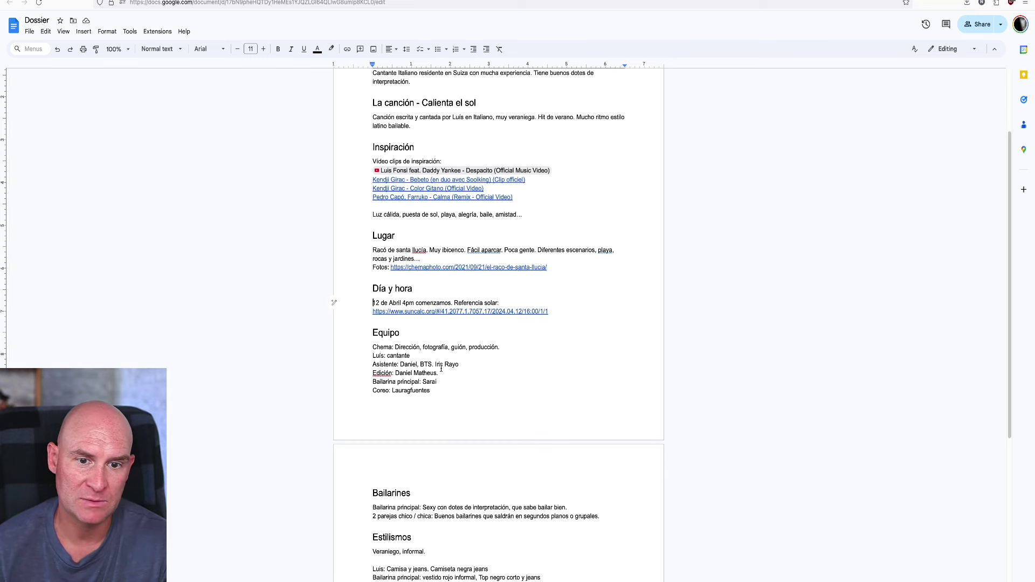
Review the Dossier's Bailarines, Estilismos and Equipo técnico sections, and return to the project folder
scroll(441, 369, down, 4)
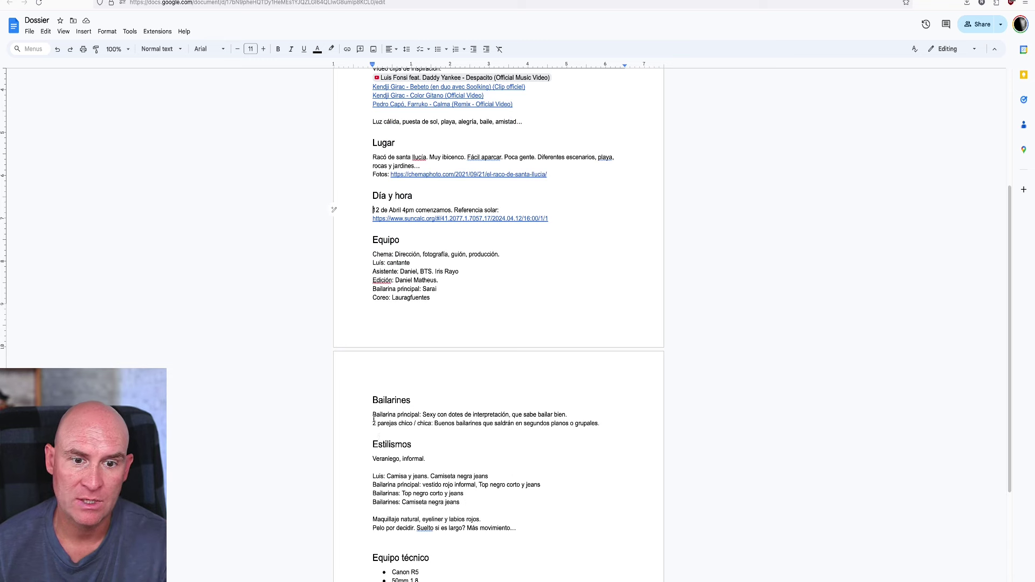
click(375, 416)
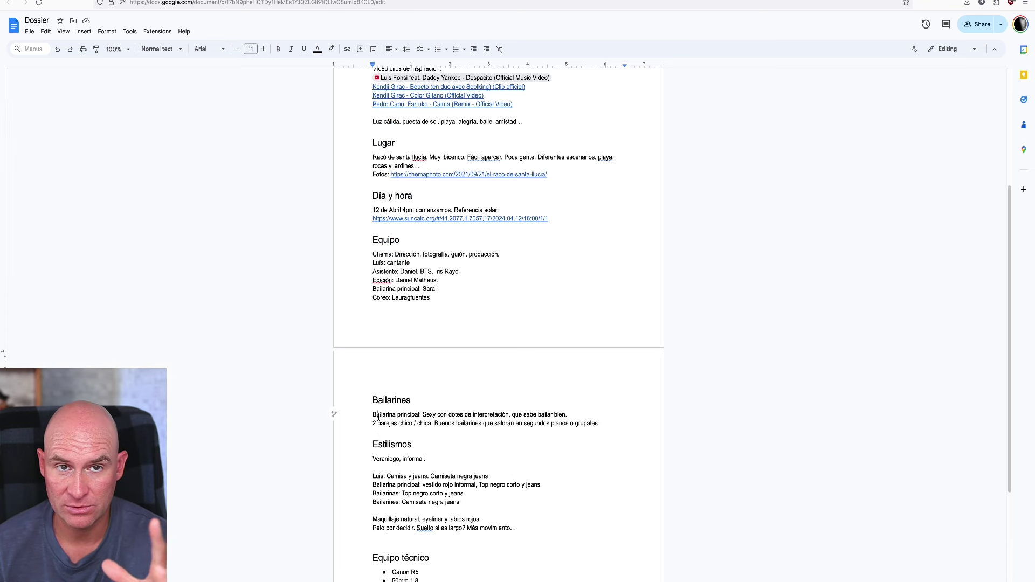
scroll(471, 410, down, 3)
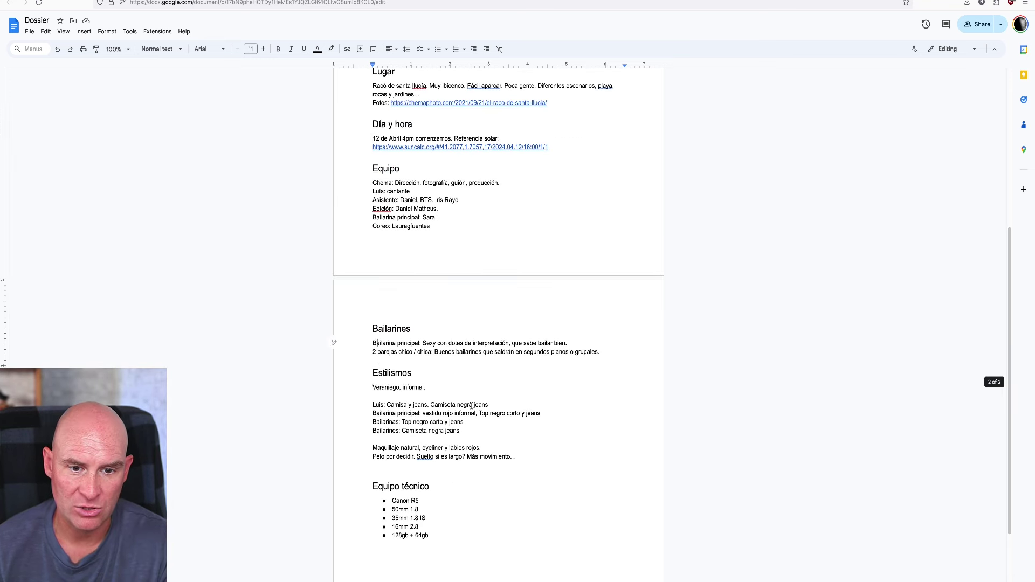
scroll(471, 406, down, 1)
click(449, 521)
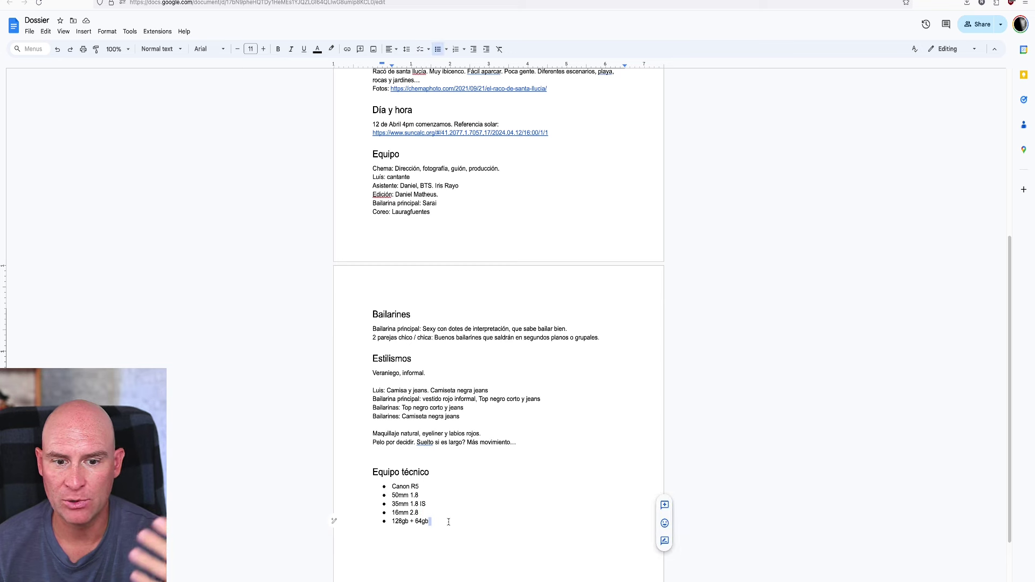
click(520, 372)
scroll(521, 373, up, 3)
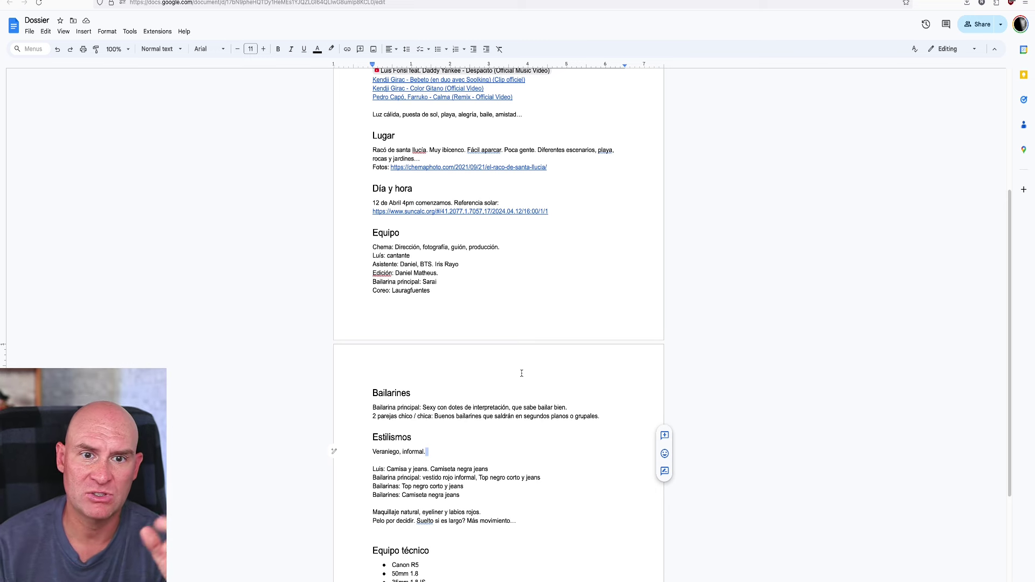
scroll(566, 321, down, 1)
scroll(565, 321, down, 1)
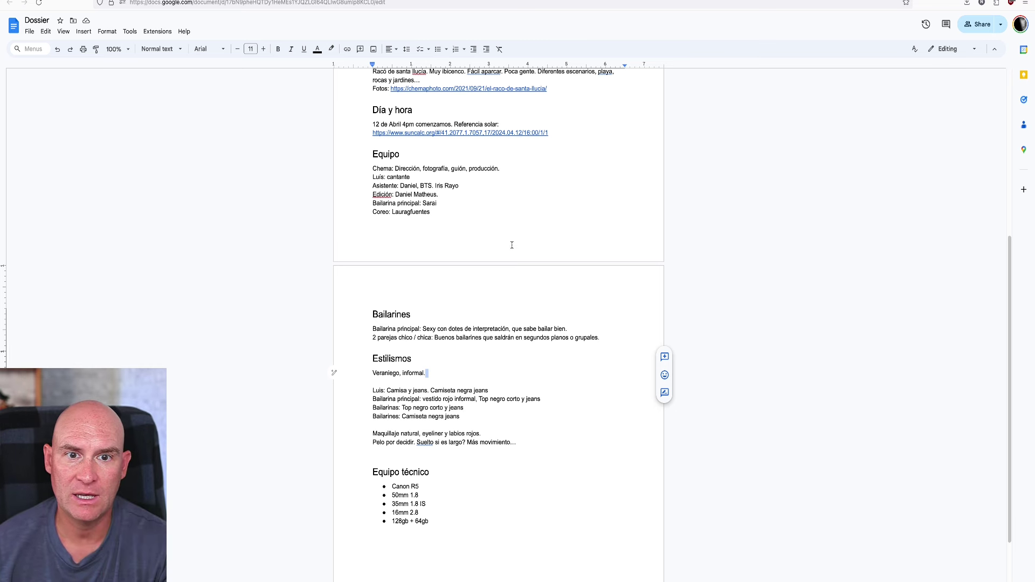
key(alt+Left)
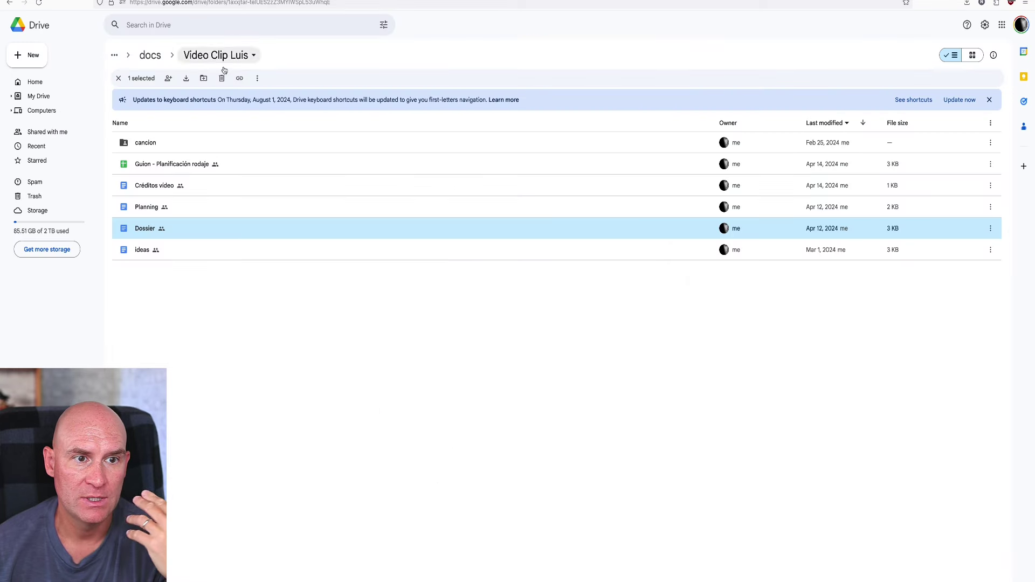
Open the cancion folder and view the letra - Calienta el Sol lyrics document, and return to the file list
click(160, 142)
double_click(160, 142)
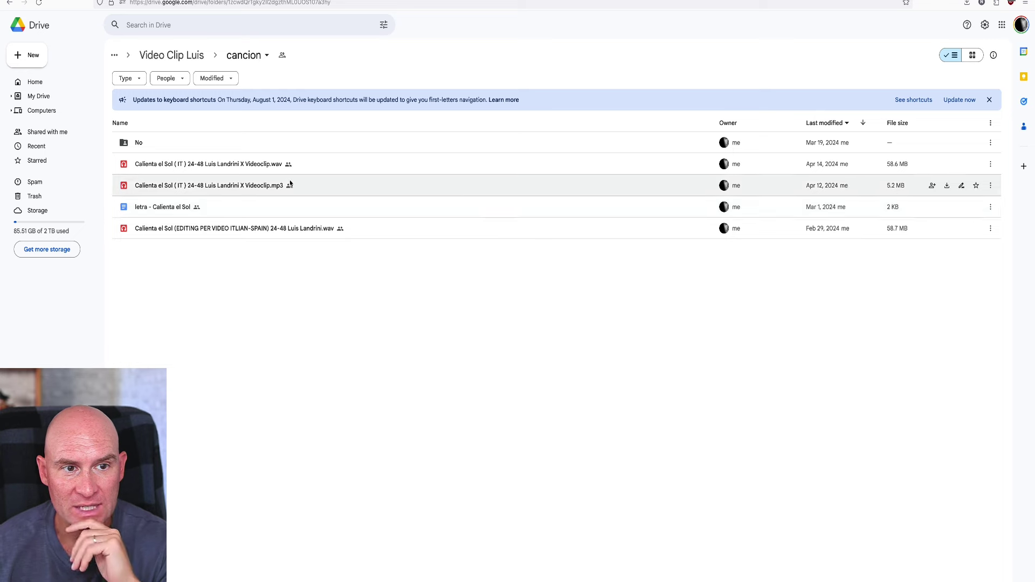
double_click(232, 205)
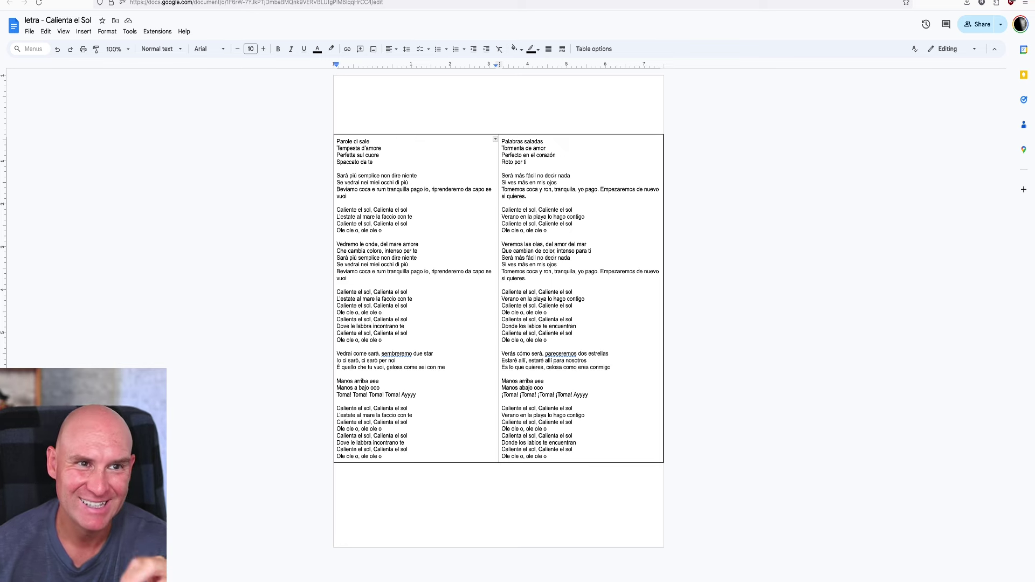
key(alt+Left)
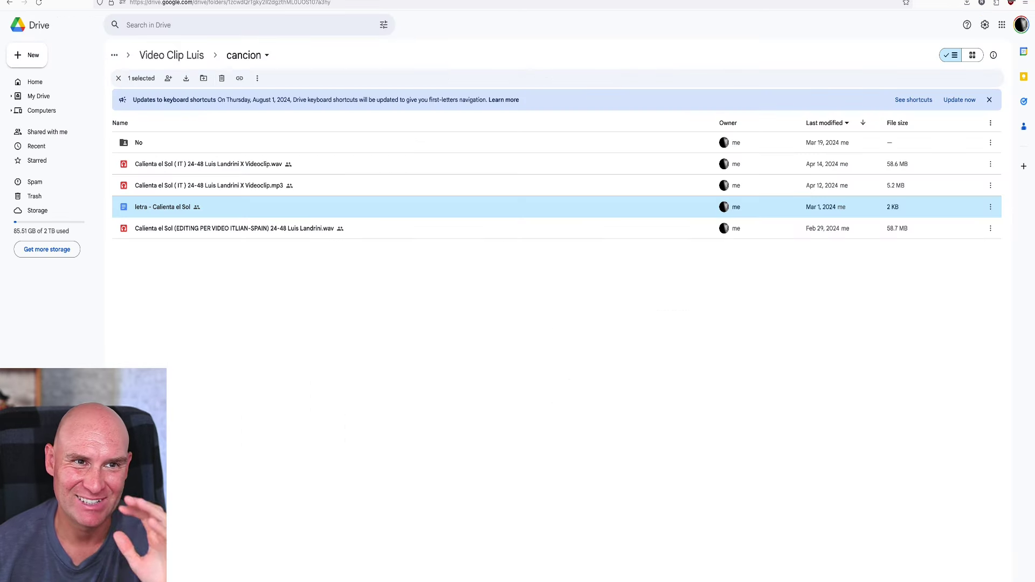
Open the Guion - Planificación rodaje spreadsheet from the parent folder and examine shot 1's number, description, location, time and characters
click(172, 55)
double_click(167, 165)
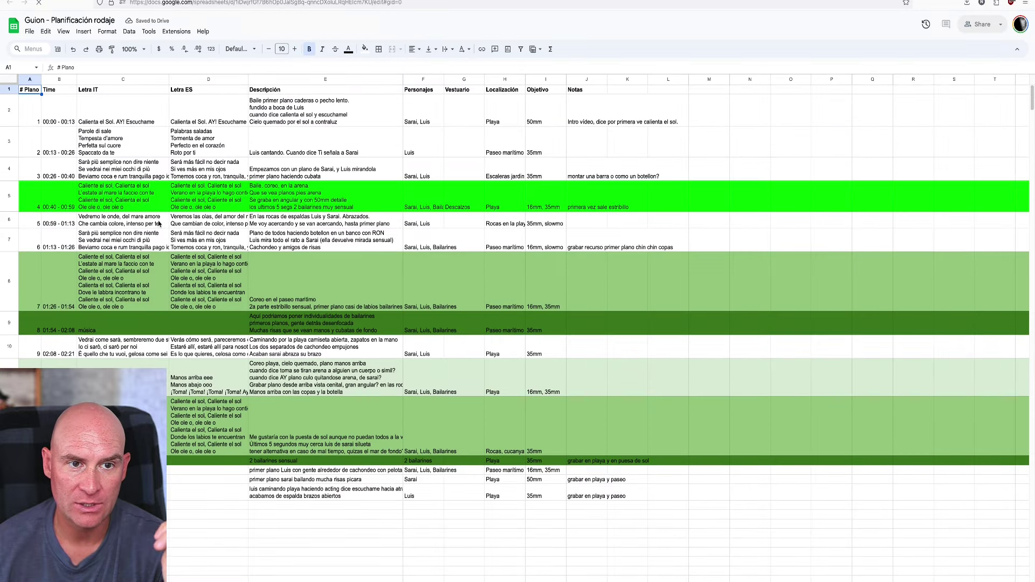
click(36, 112)
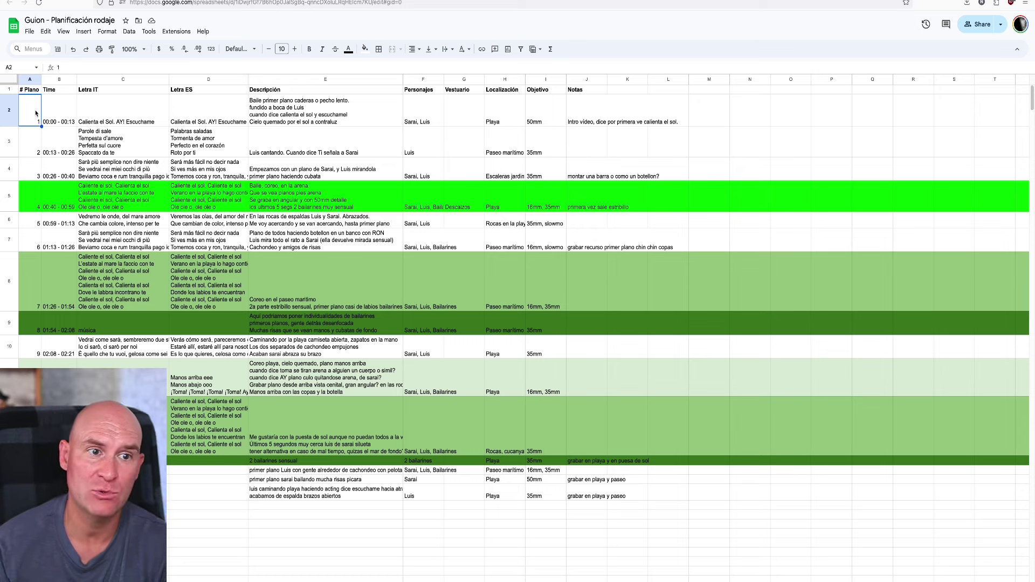
click(272, 115)
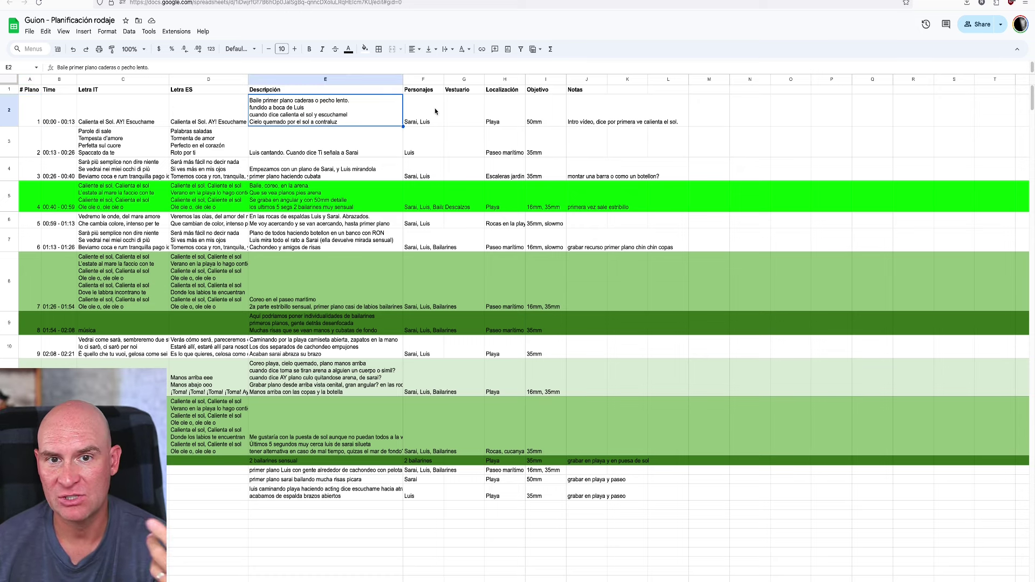
click(498, 108)
key(Right)
key(Right)
click(65, 111)
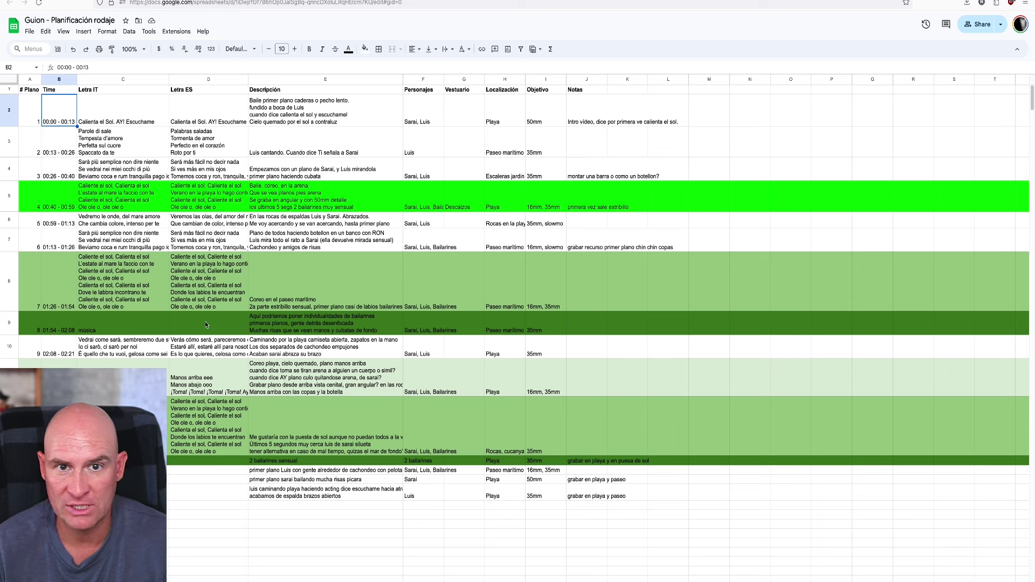
click(419, 118)
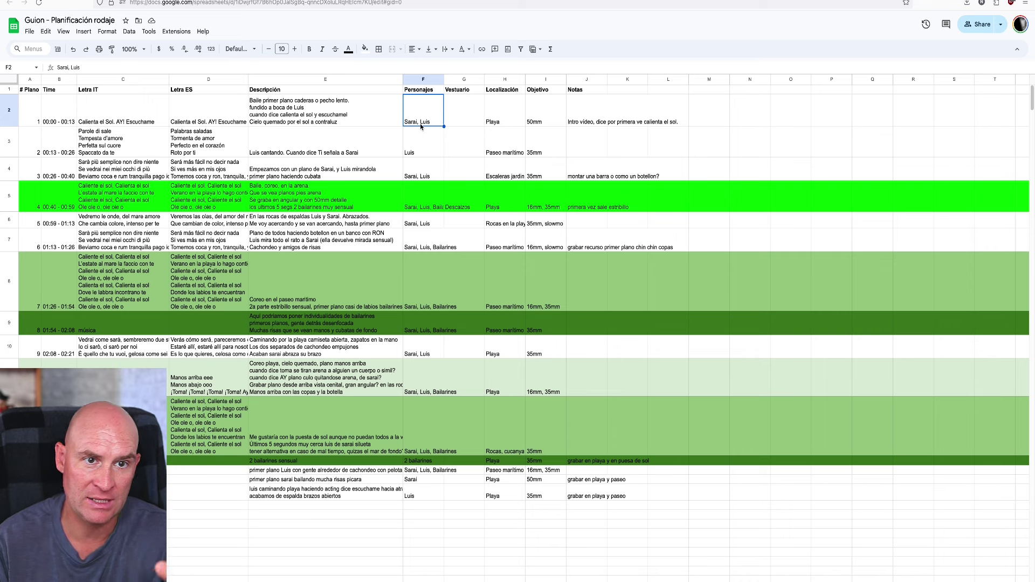
click(331, 115)
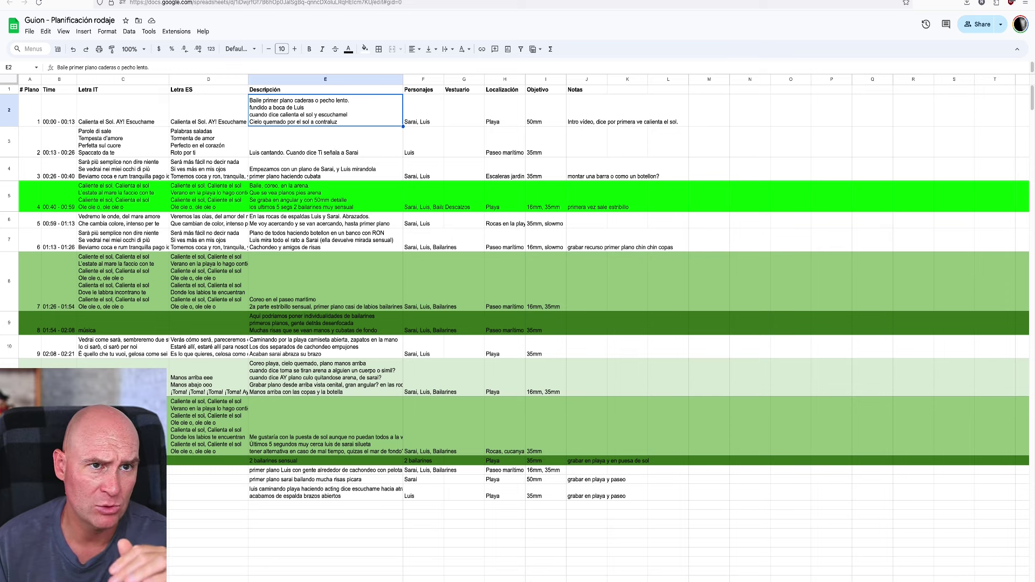
Open the Créditos vídeo document from the project folder
key(ctrl+w)
double_click(154, 188)
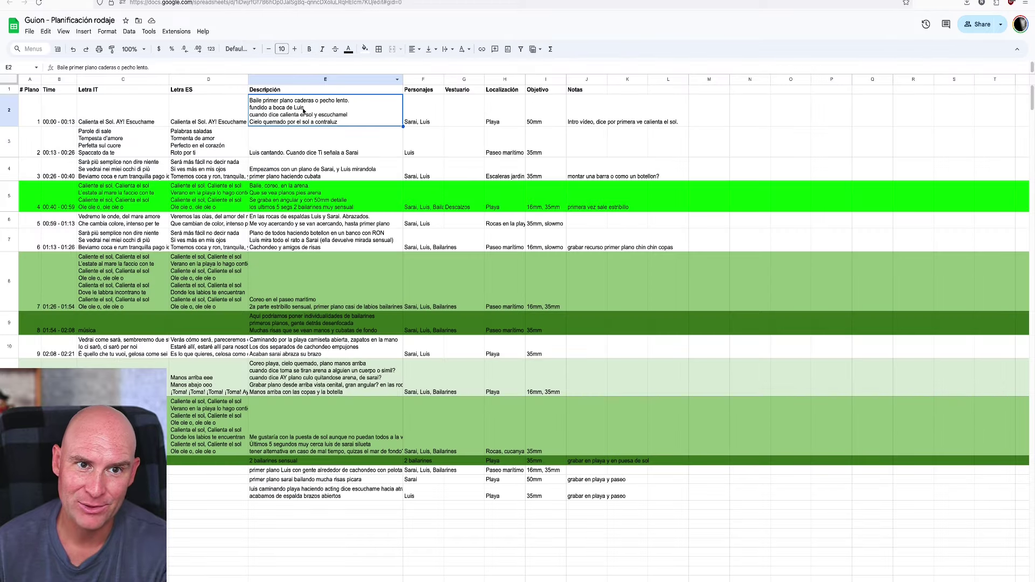
Go through the Descripción cells of shots 2 to 7 in the Guion - Planificación rodaje spreadsheet
key(Down)
key(Left)
click(315, 155)
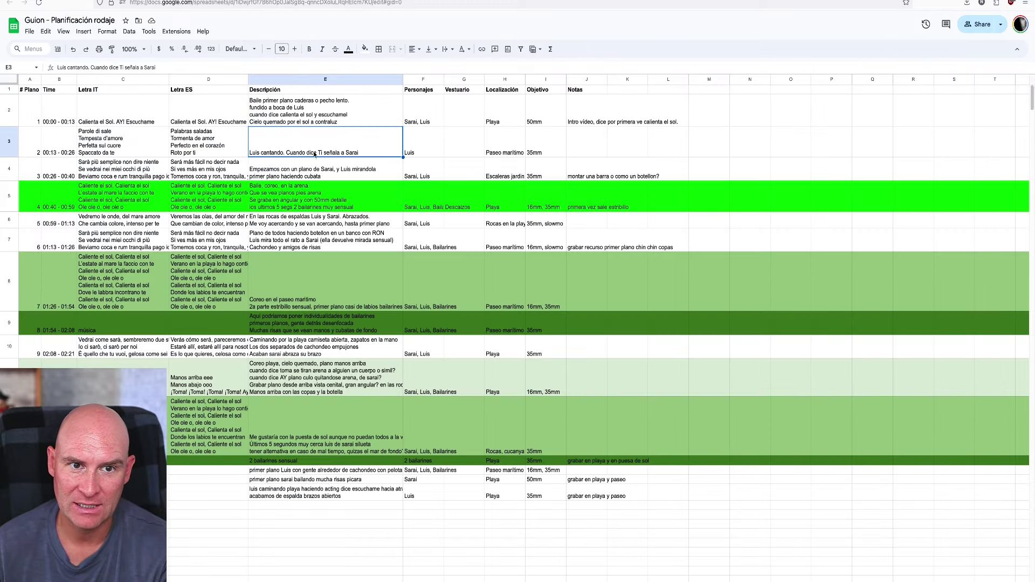
click(362, 208)
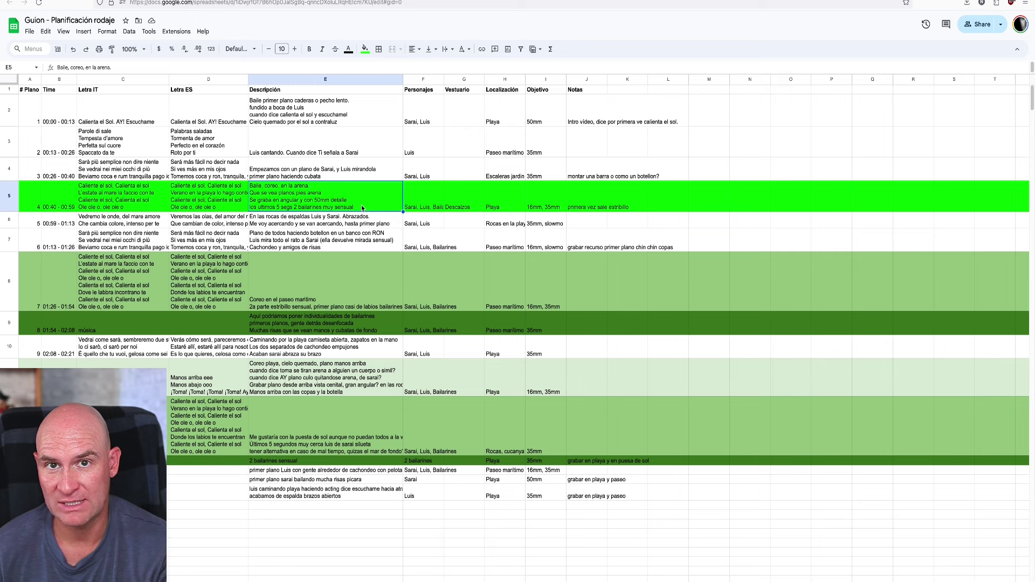
key(Down)
key(Down)
key(Down)
key(Down)
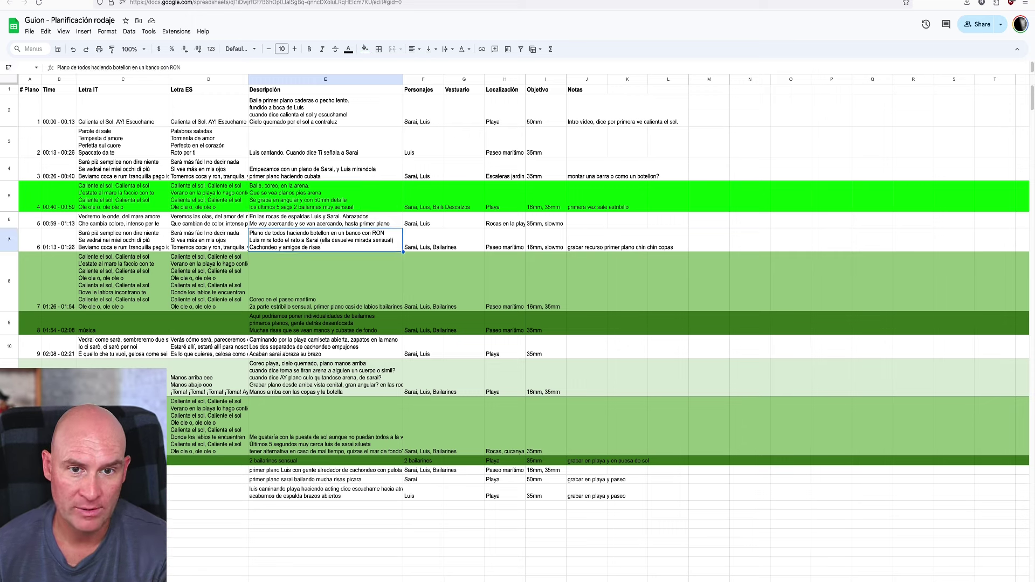
key(Up)
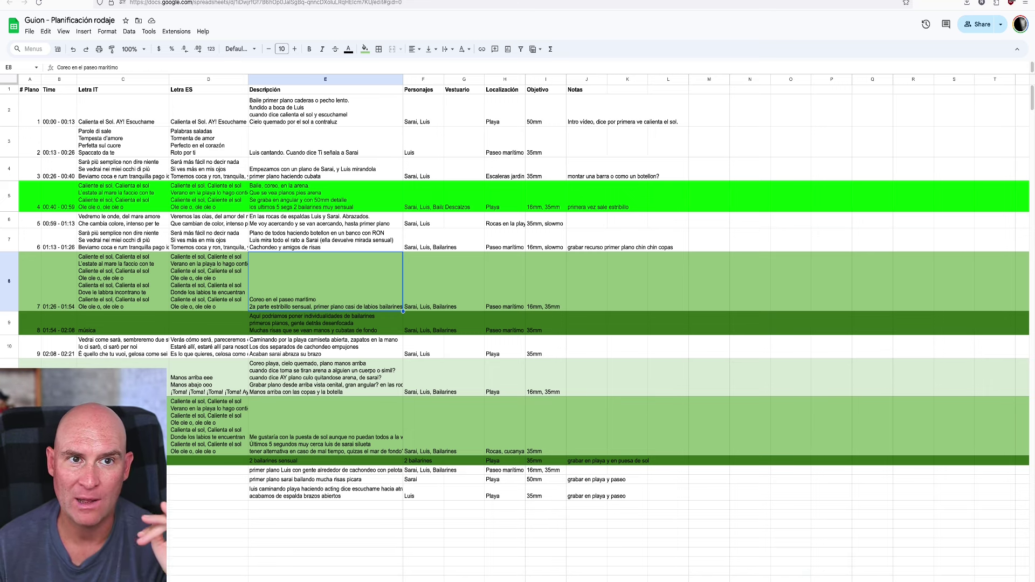
Switch to the Créditos vídeo document, highlight the four dancers listed under Ballerine, and return to the script spreadsheet
key(ctrl+Tab)
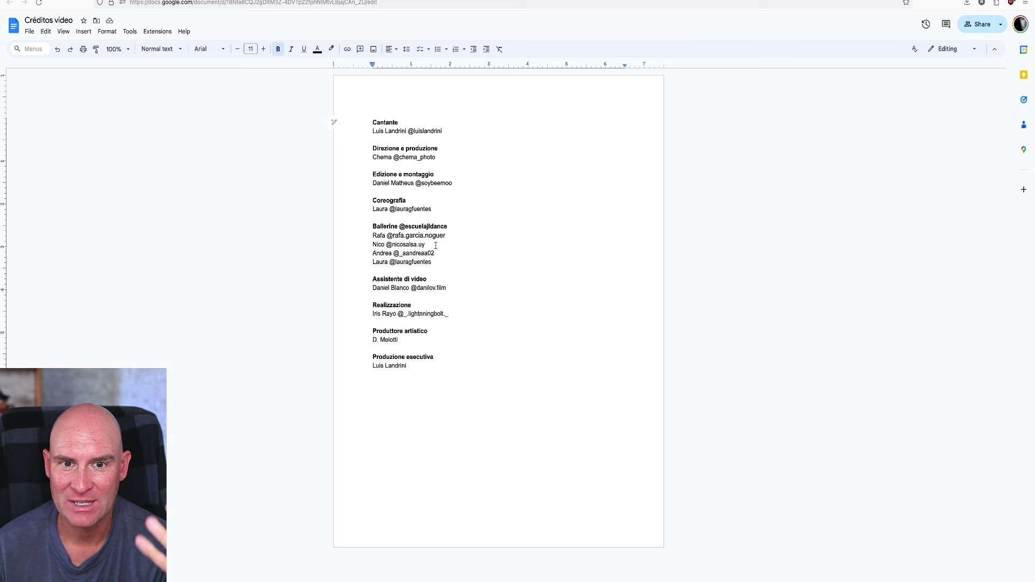
drag(432, 262, 372, 235)
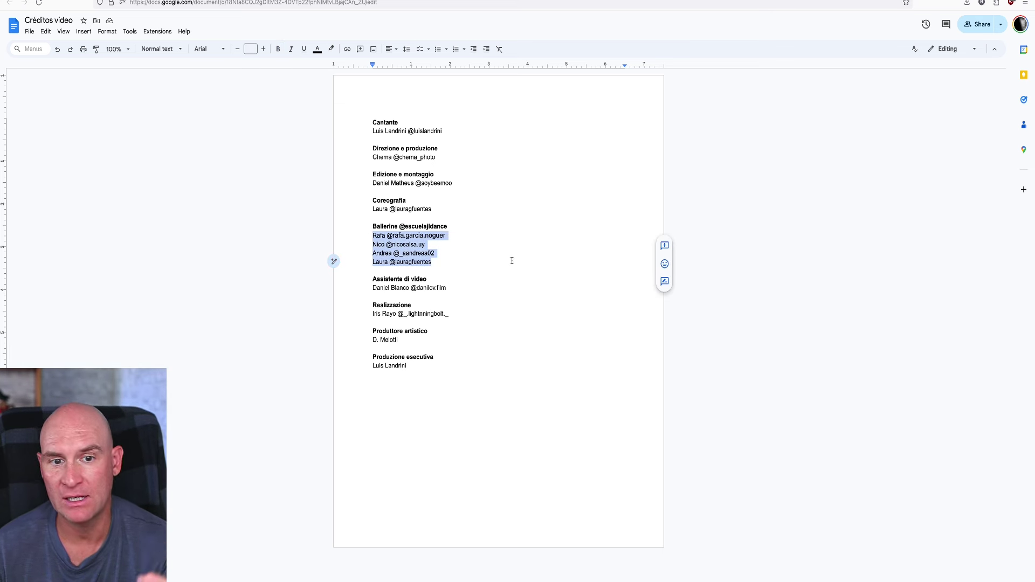
key(ctrl+shift+Tab)
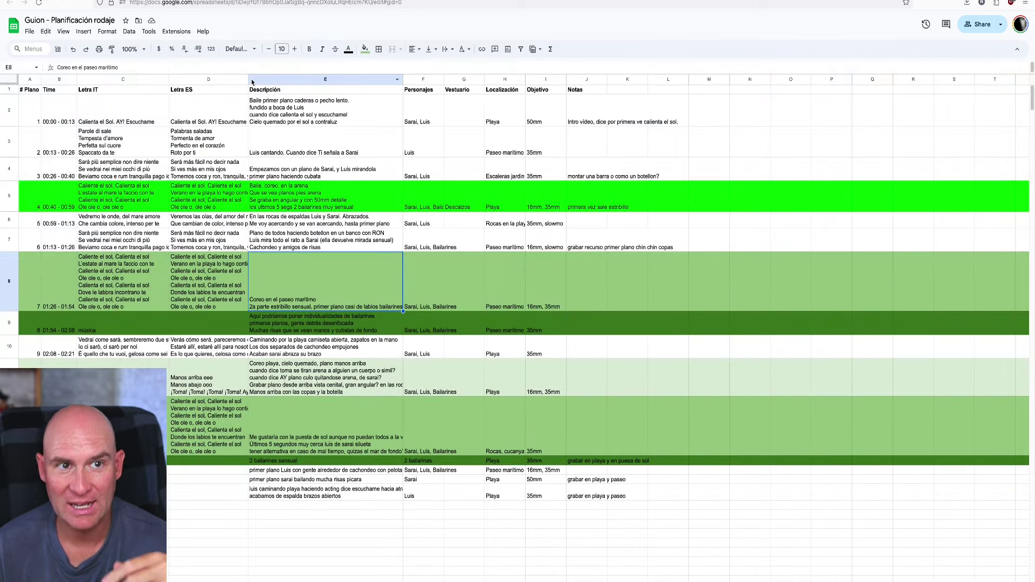
Open the Planning document from the project folder and review its agenda and its drinks and material lists
key(ctrl+shift+Tab)
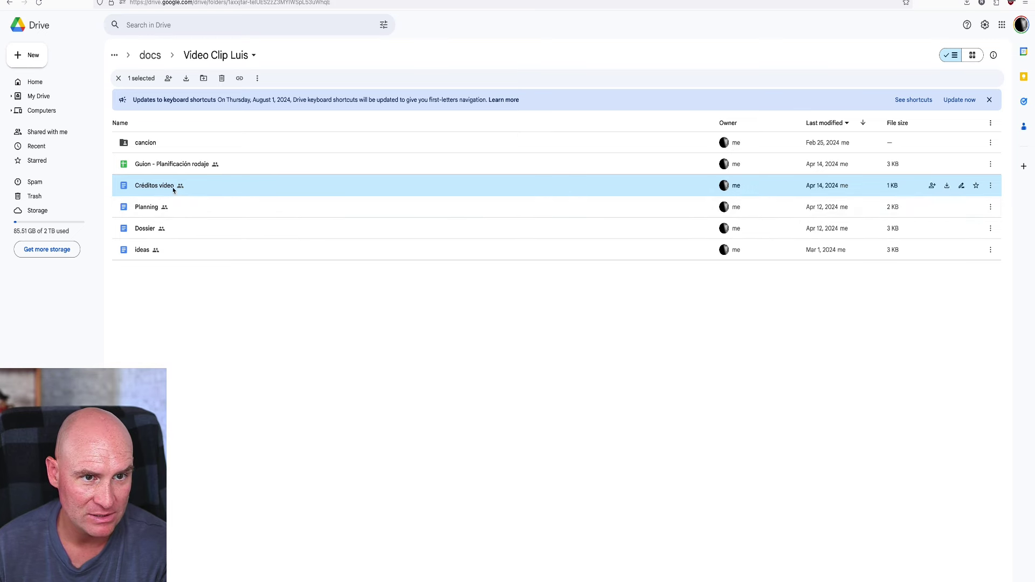
double_click(160, 216)
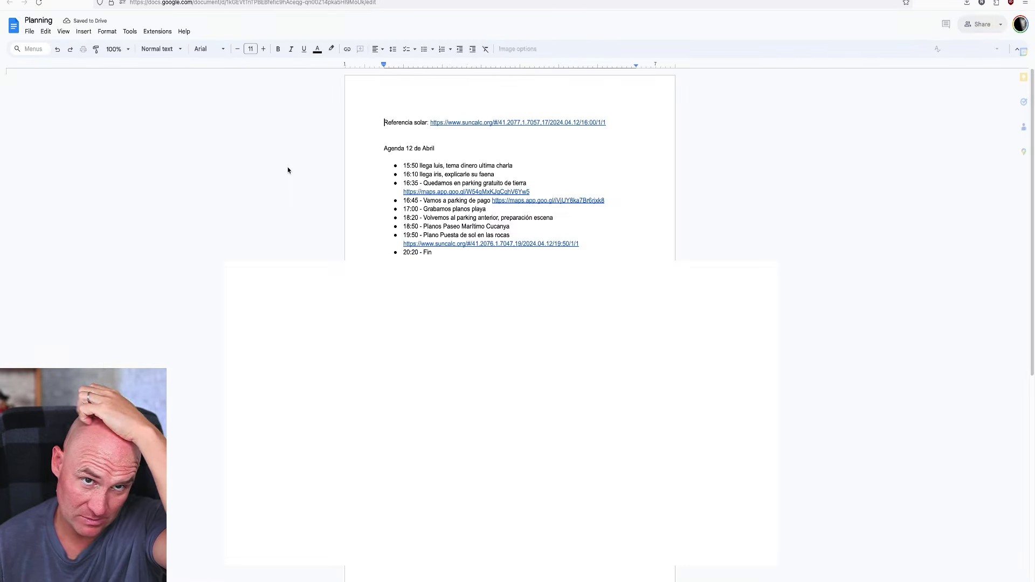
scroll(442, 254, down, 10)
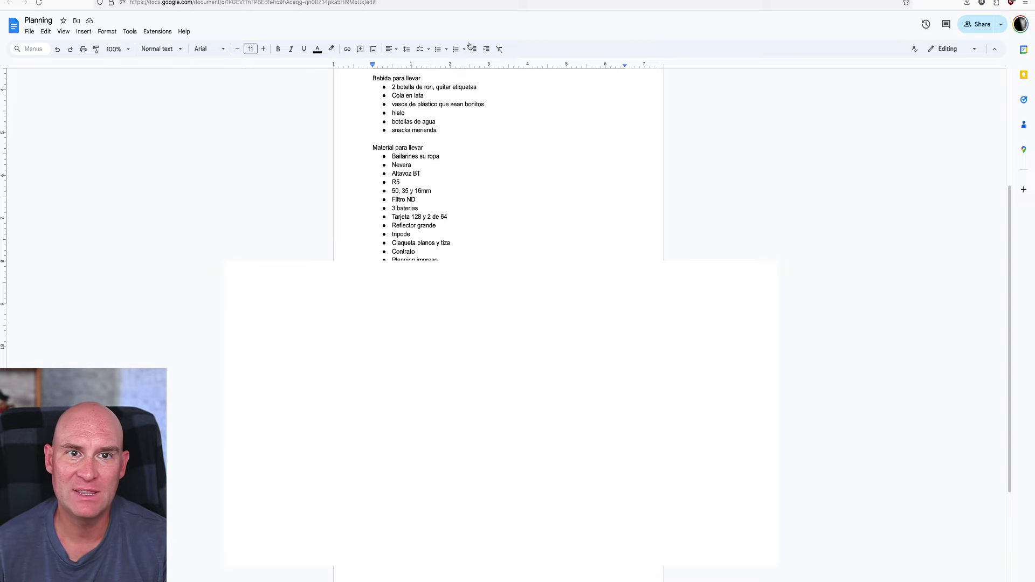
In the Guion - Planificación rodaje spreadsheet, go through the shot-number cells A2 to A7 and select the whole of row 2
scroll(458, 130, up, 10)
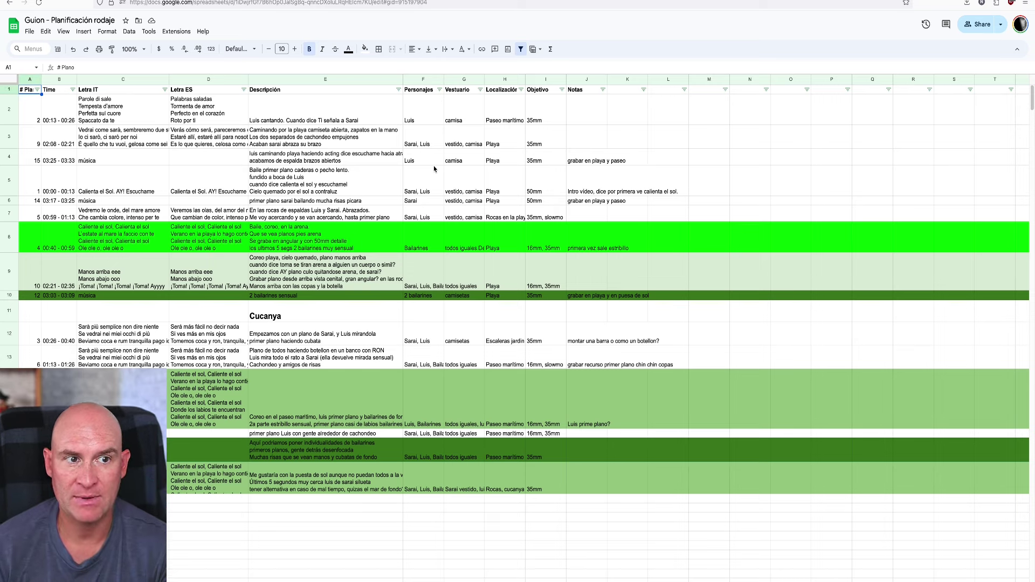
click(35, 110)
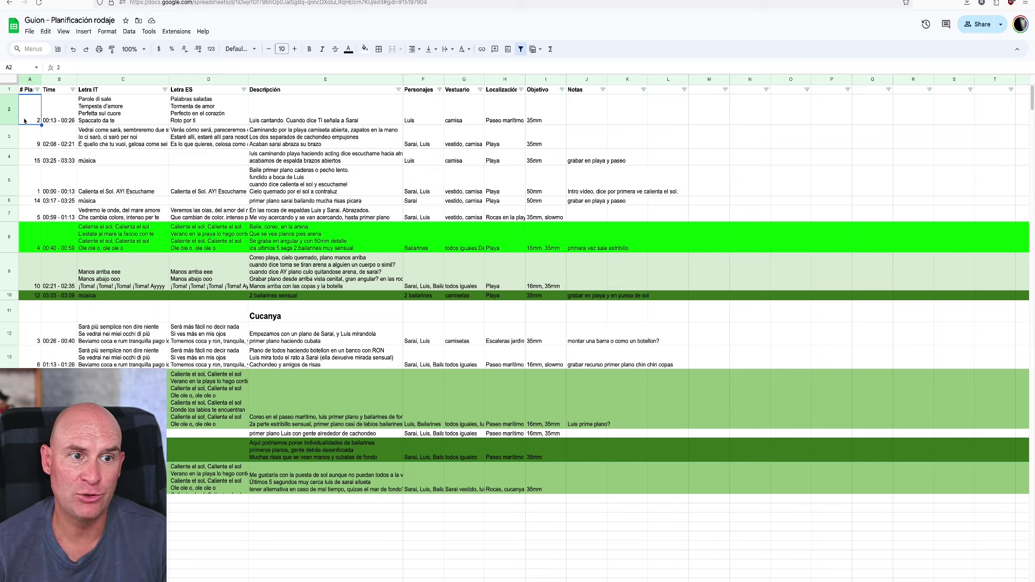
key(Down)
key(Down)
key(Down)
key(Down)
key(Down)
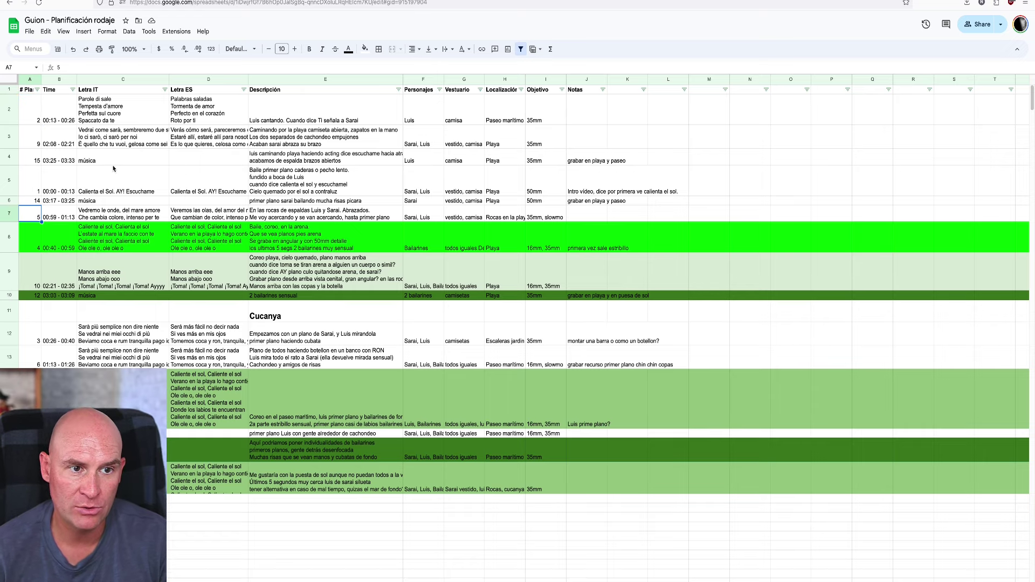
scroll(114, 169, down, 1)
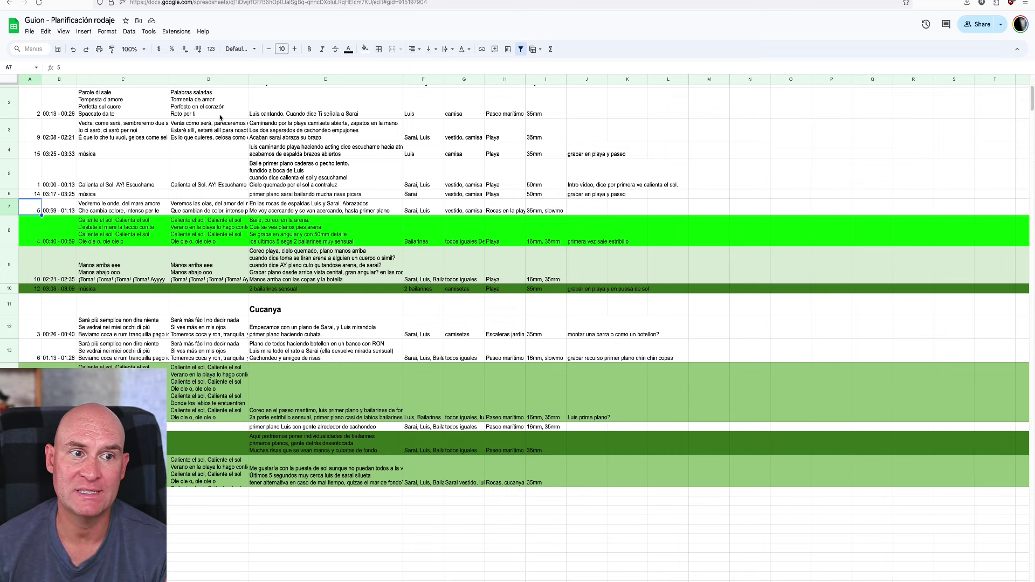
scroll(213, 116, up, 1)
click(14, 112)
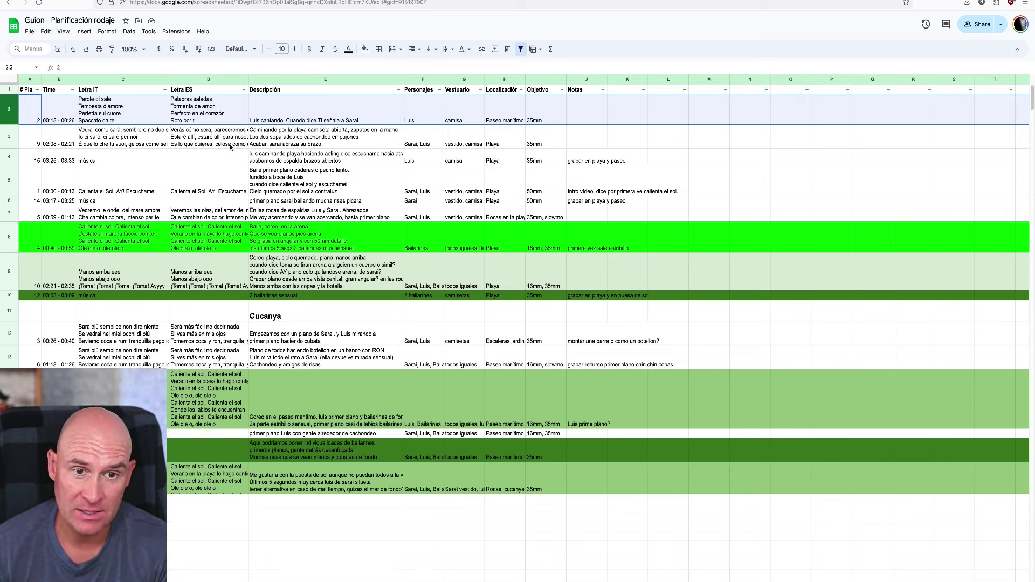
Switch to the Planning document and highlight the Agenda 12 de Abril heading with its entries from 15:50 to 19:50
click(220, 4)
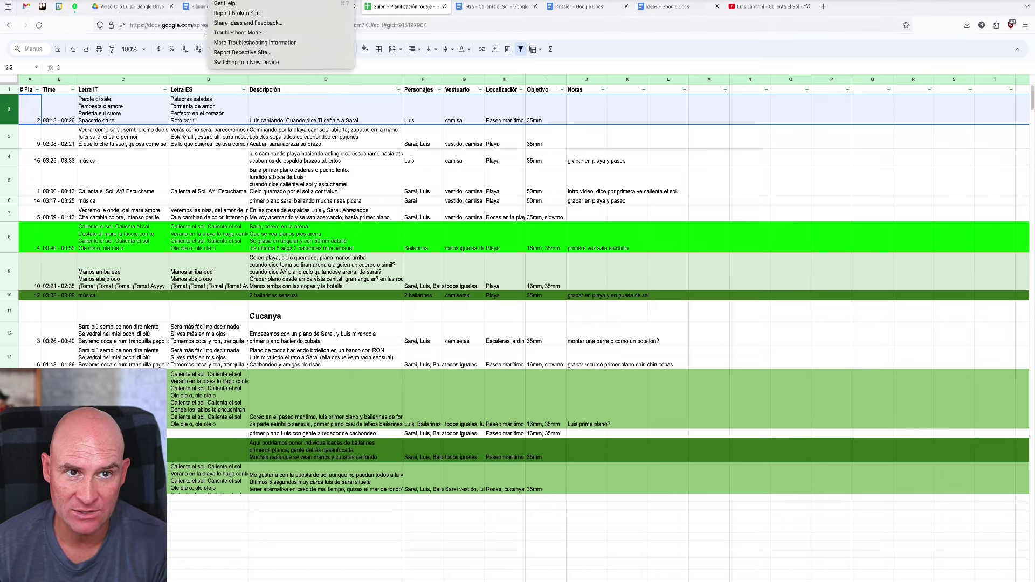
click(178, 83)
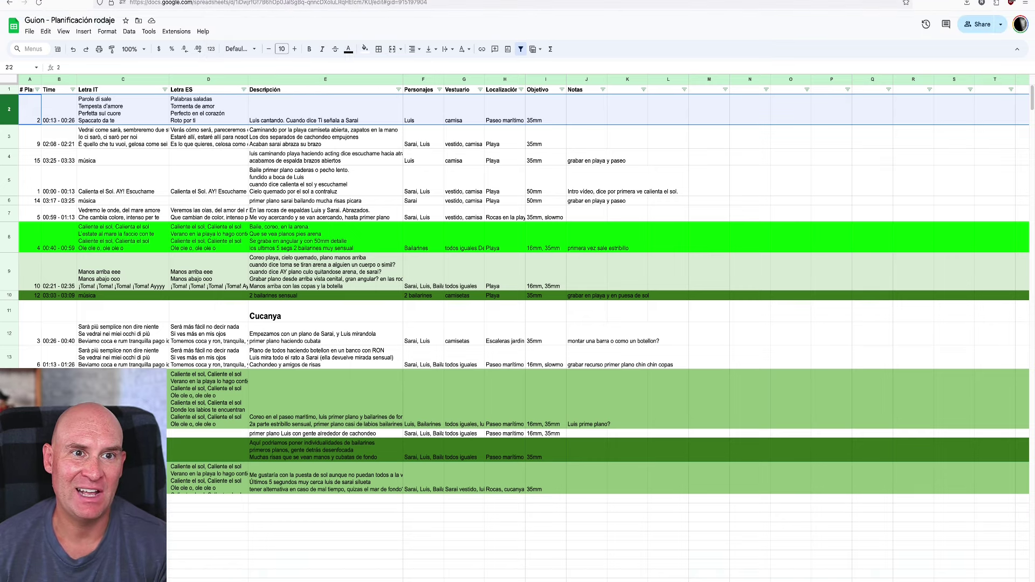
key(ctrl+Tab)
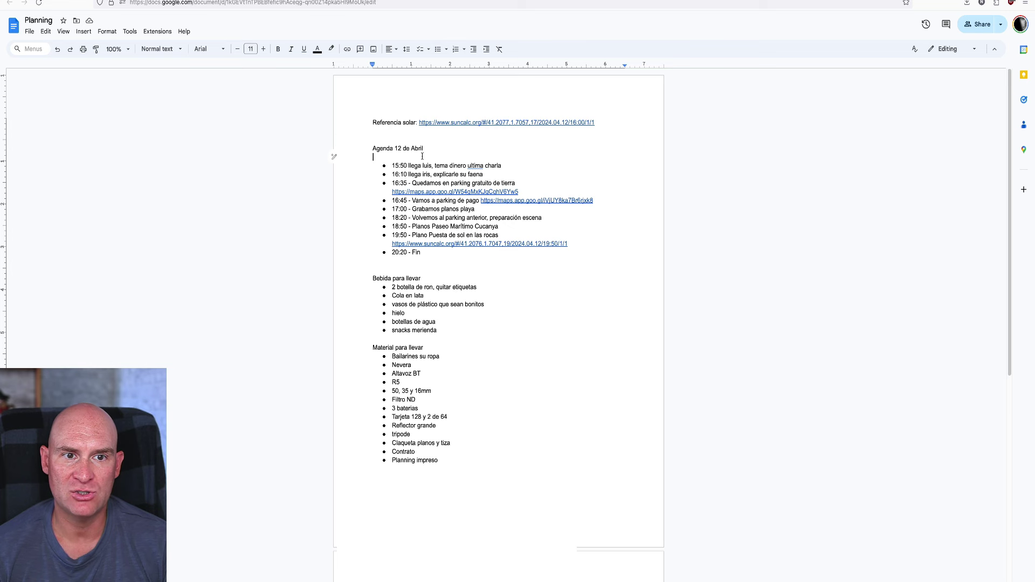
drag(372, 149, 583, 244)
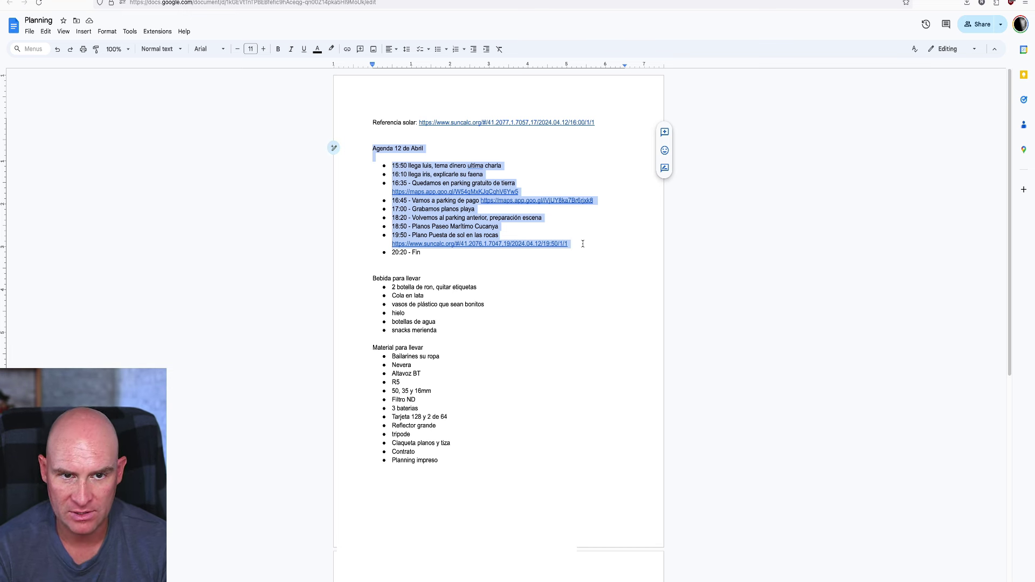
Go through the agenda entries at 15:50, 17:00, 18:20 and 18:50 in the Planning document
click(450, 166)
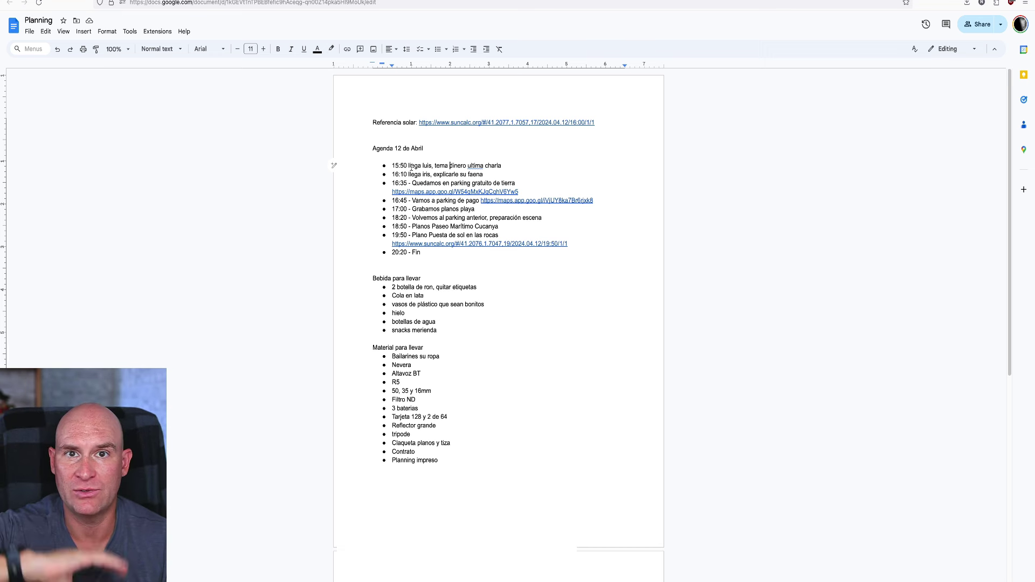
click(416, 209)
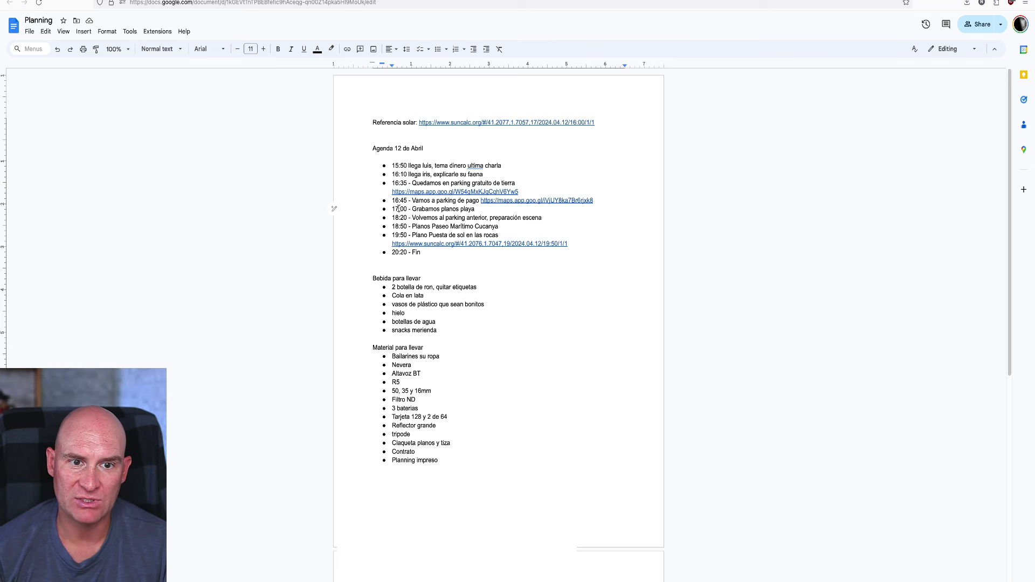
click(415, 218)
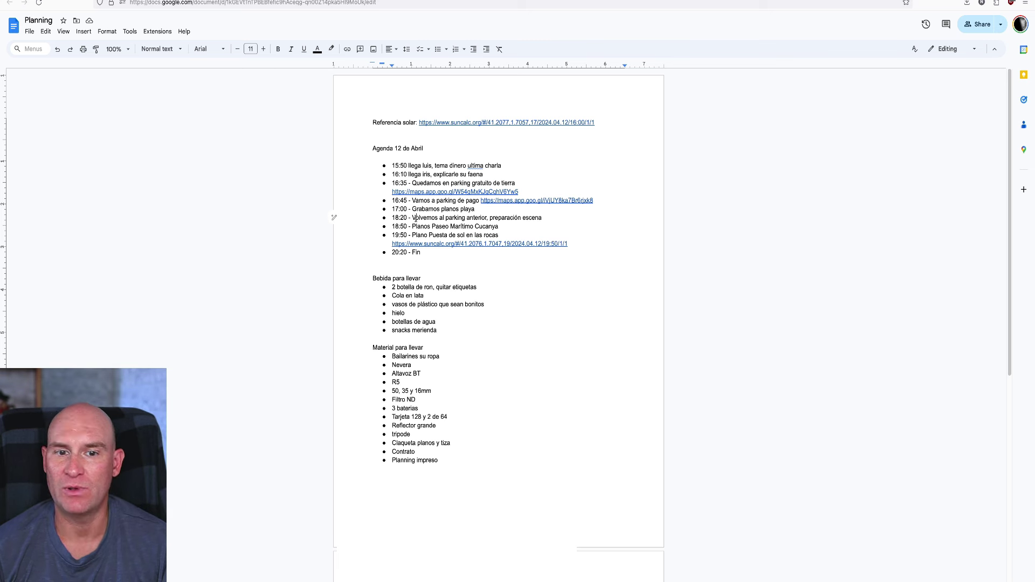
click(417, 226)
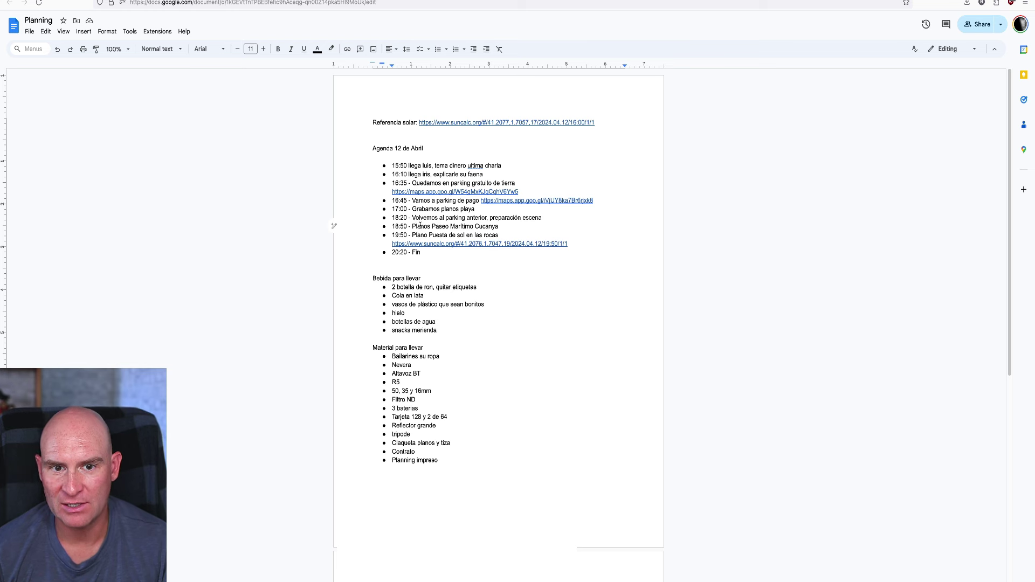
scroll(420, 226, down, 1)
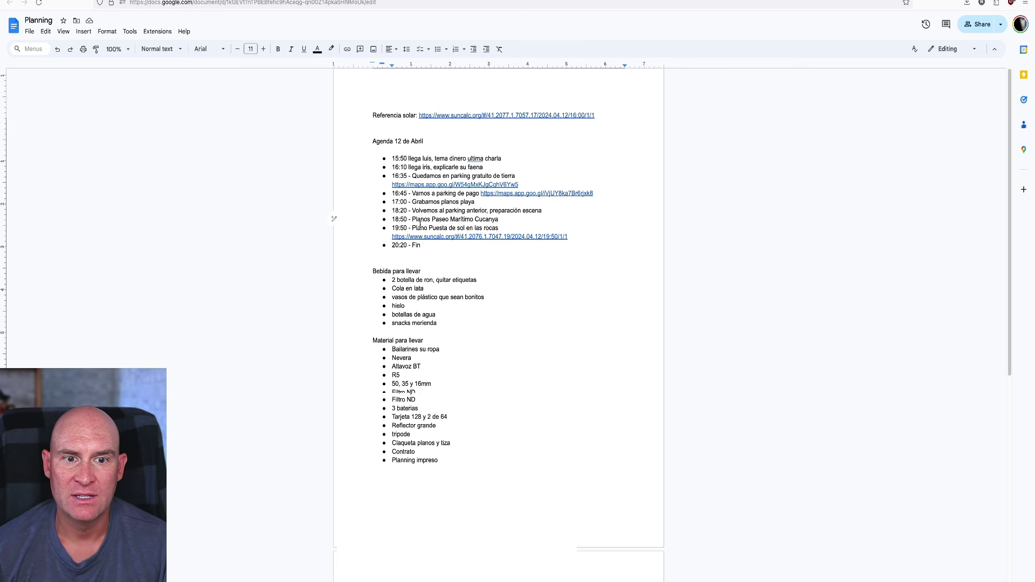